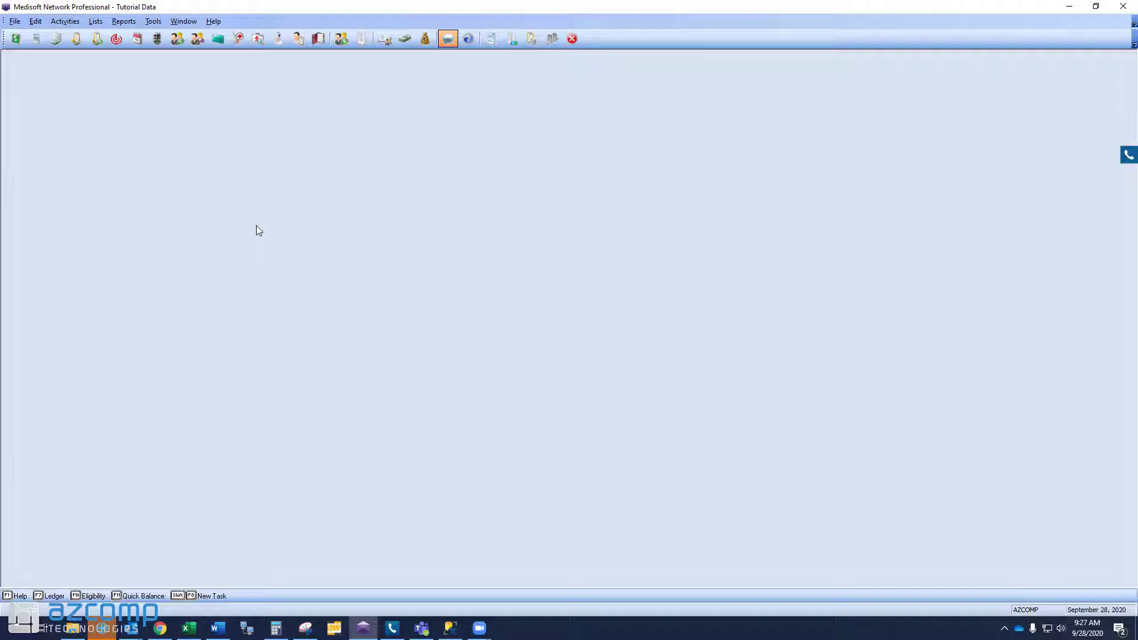
# - Open Transaction Entry and load the second listed patient's chart with case 17, Medicare/Aetna 2009
pyautogui.click(16, 39)
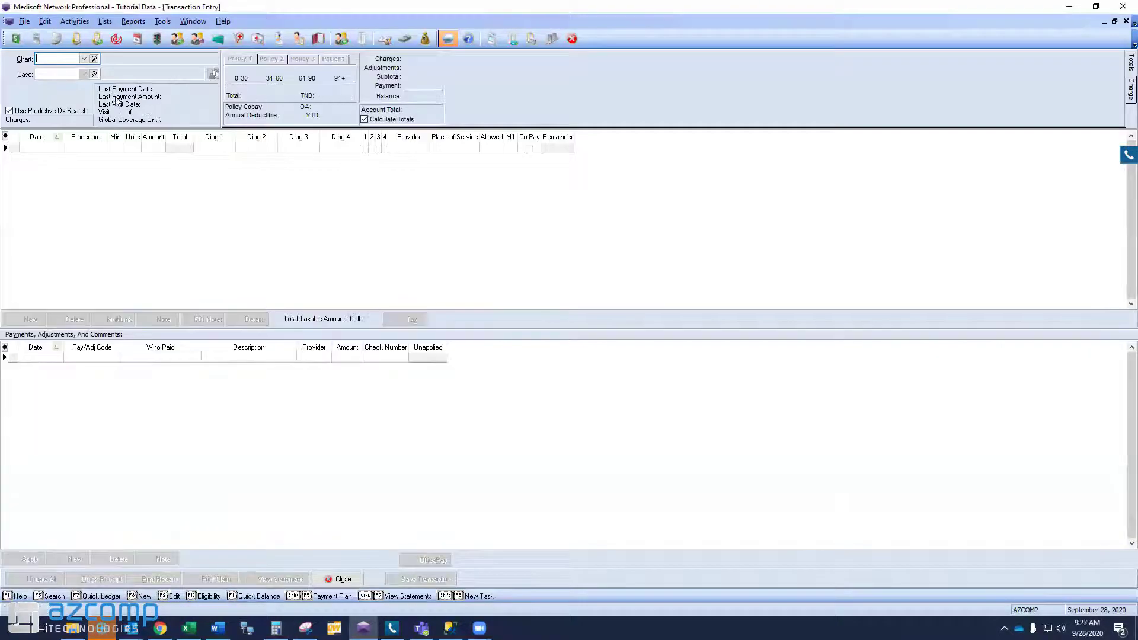
pyautogui.click(85, 60)
pyautogui.click(87, 90)
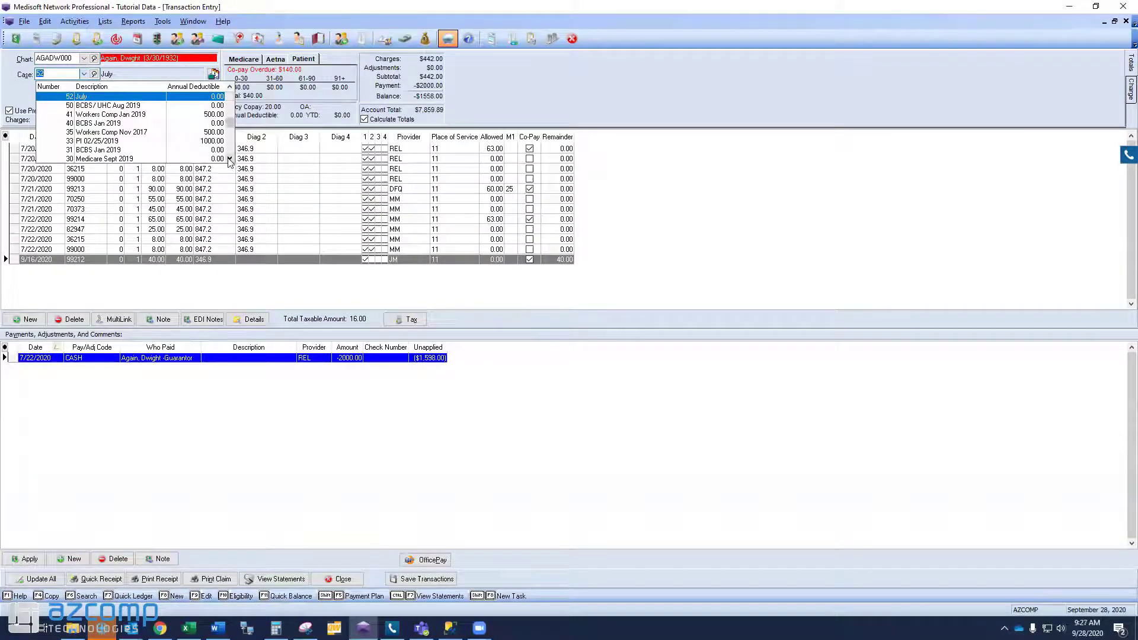
pyautogui.click(230, 160)
pyautogui.click(230, 160)
pyautogui.click(230, 160)
pyautogui.click(131, 150)
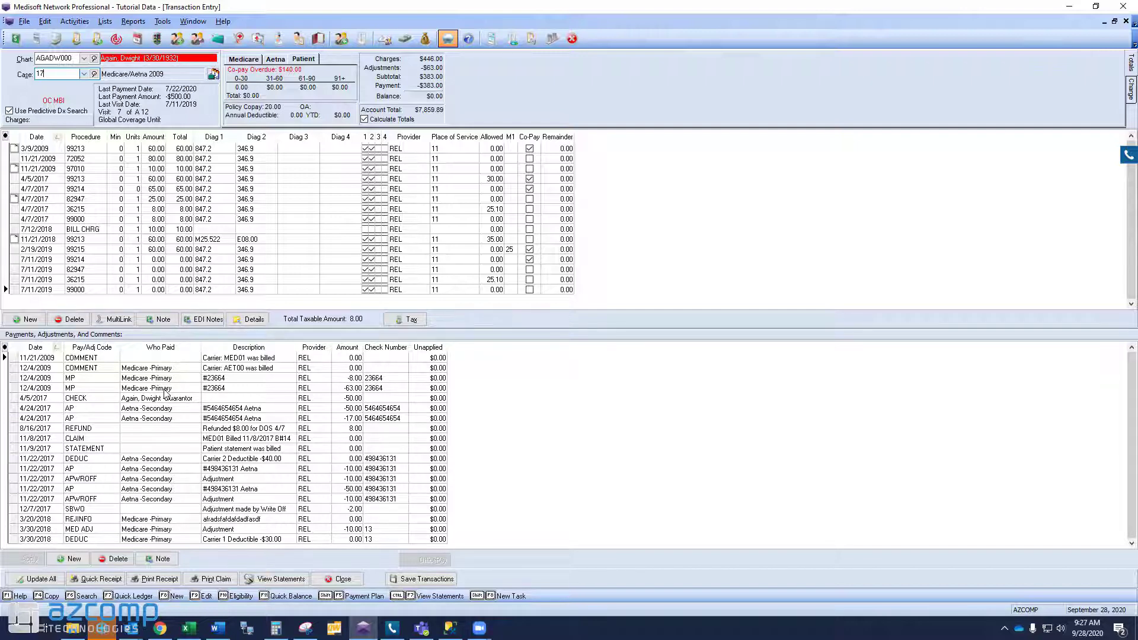
# - View the patient's Quick Ledger, and close both the ledger and Transaction Entry
pyautogui.press('F7')
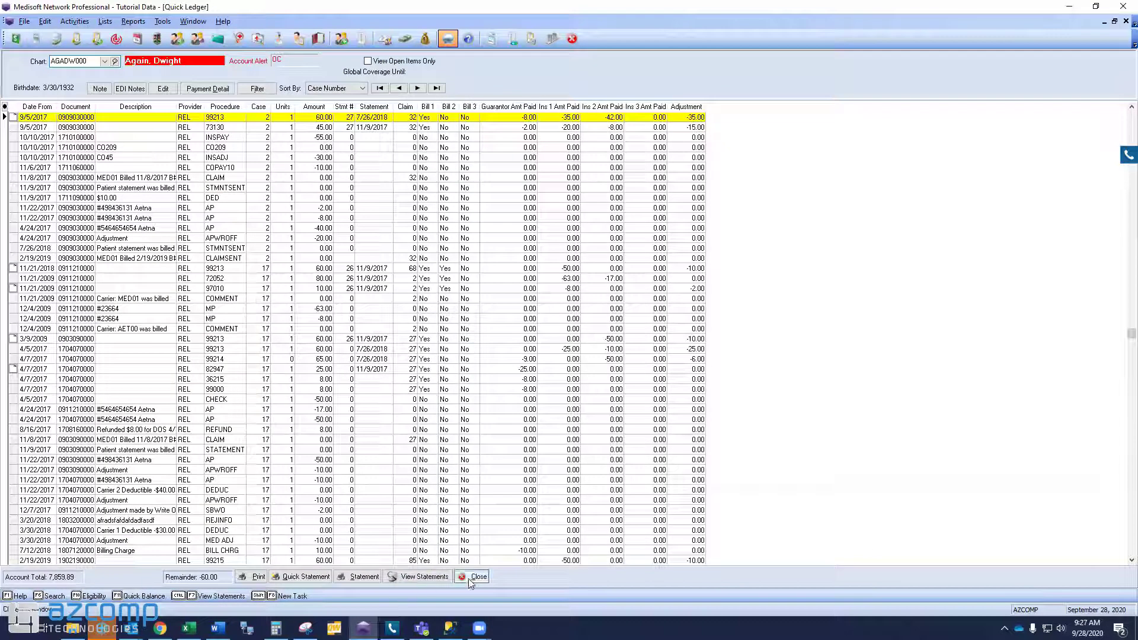
pyautogui.click(468, 578)
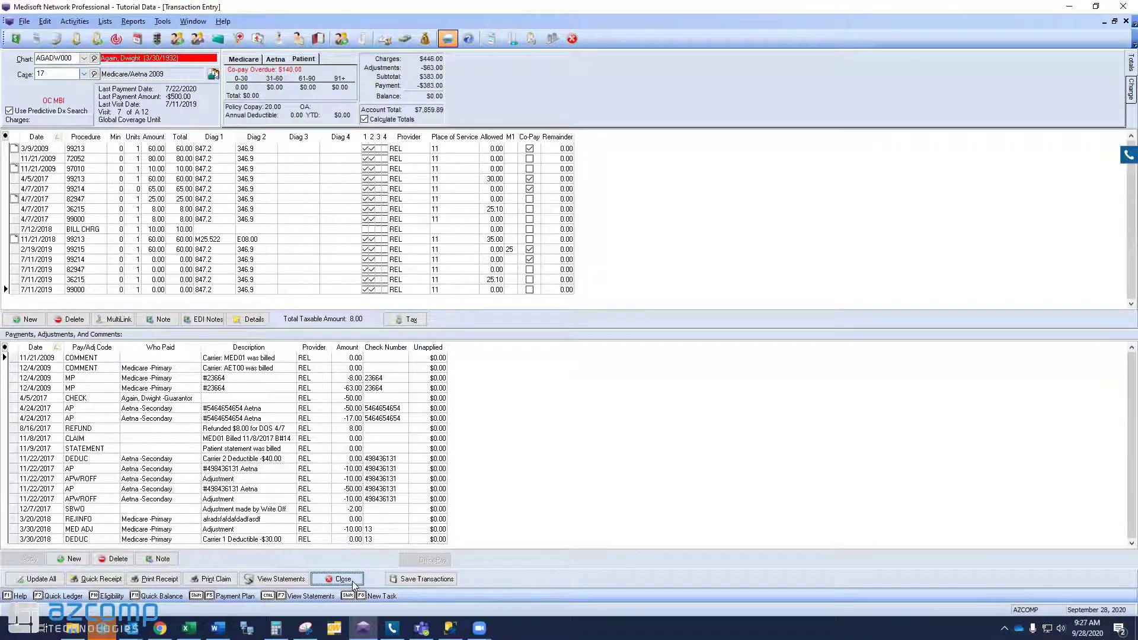
pyautogui.click(342, 579)
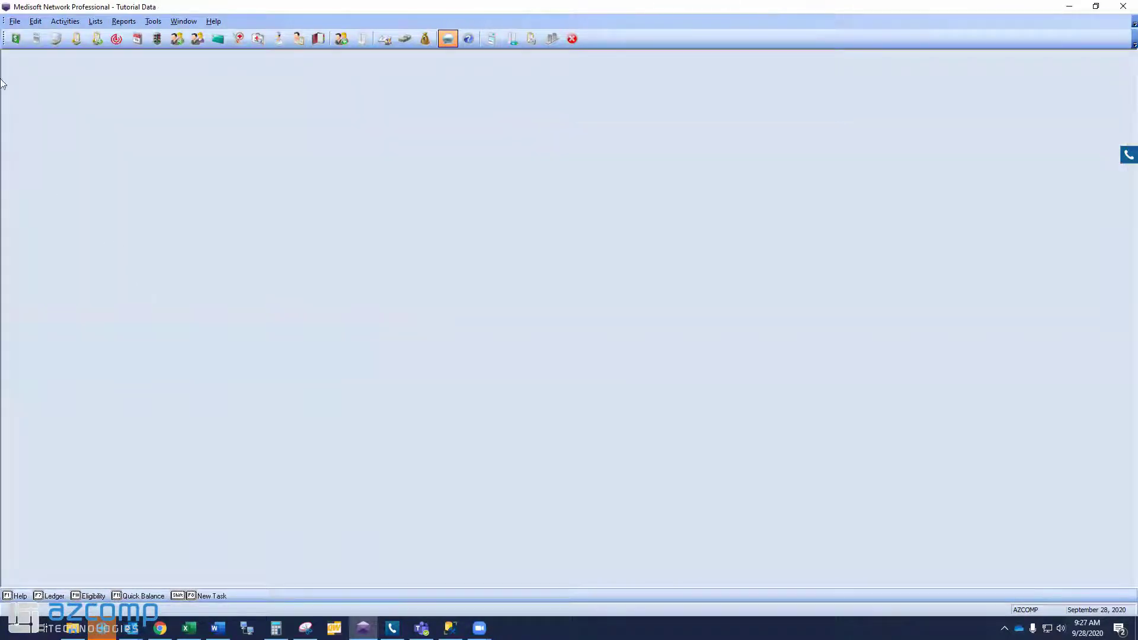
# - Enable Force Document Number in the data entry section of Program Options and save the settings
pyautogui.click(15, 22)
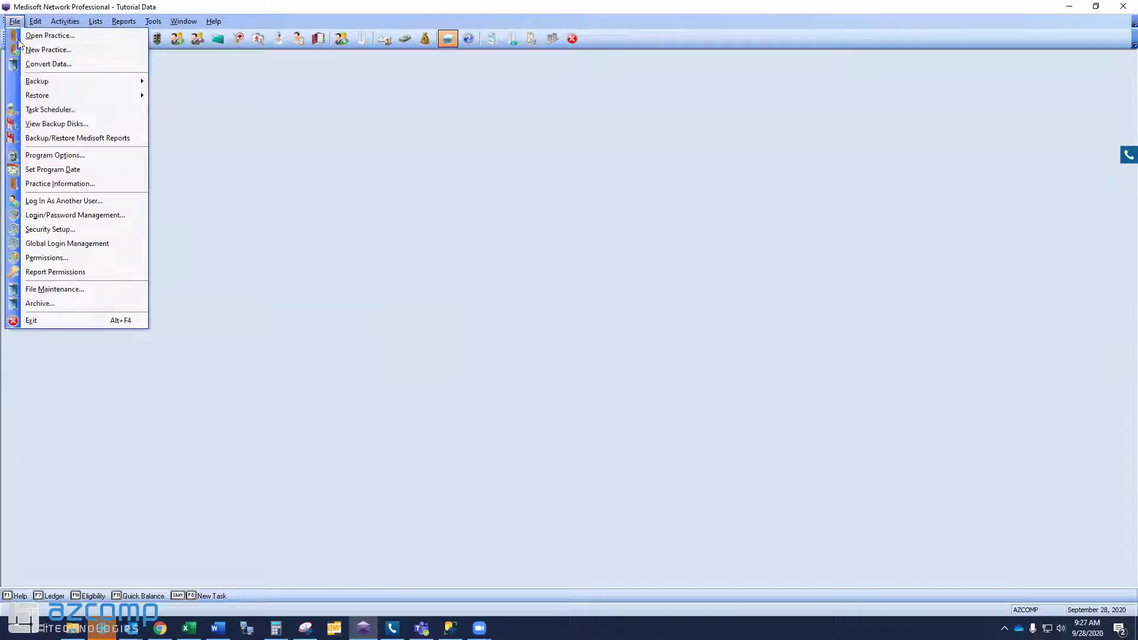
pyautogui.click(47, 155)
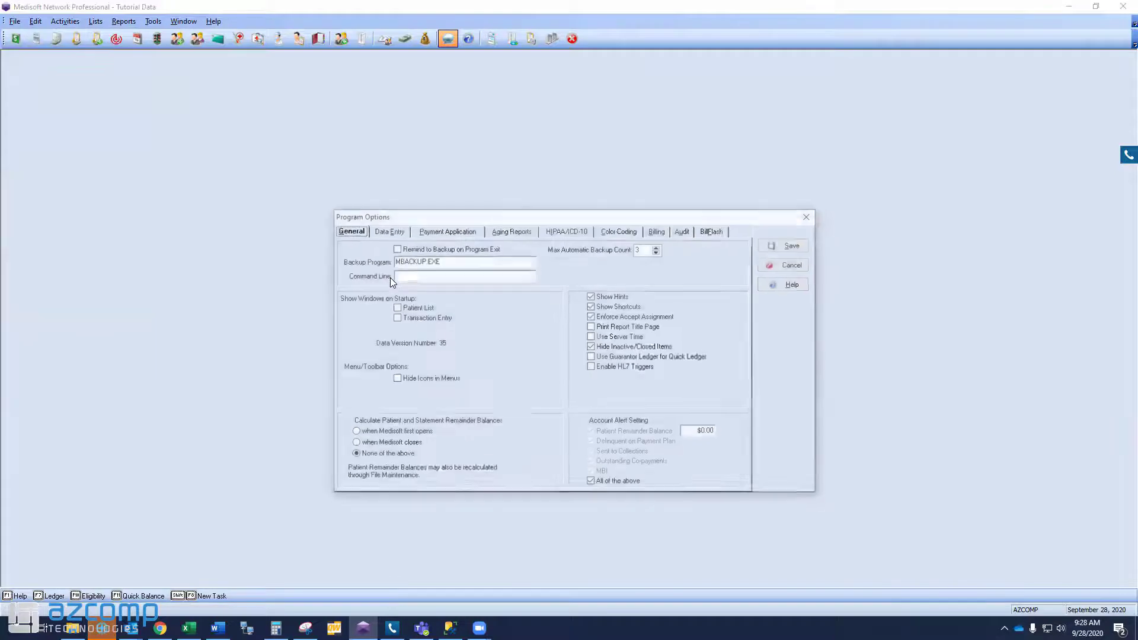
pyautogui.click(383, 231)
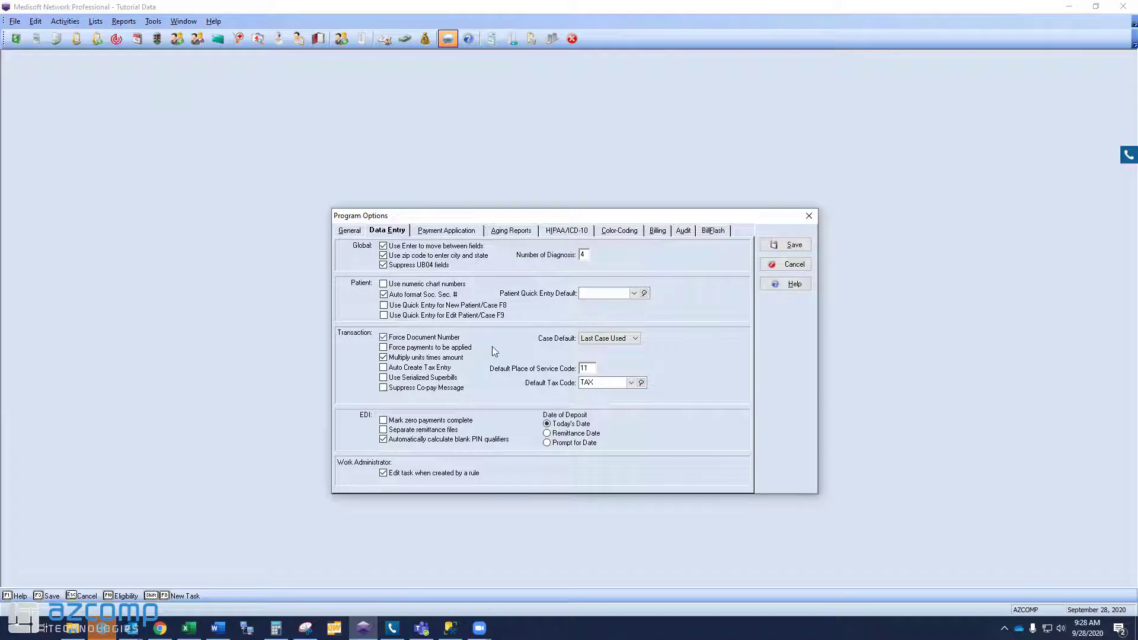
pyautogui.click(794, 245)
# - Reopen Transaction Entry and load the second listed patient's chart with case 17, Medicare/Aetna 2009
pyautogui.click(16, 39)
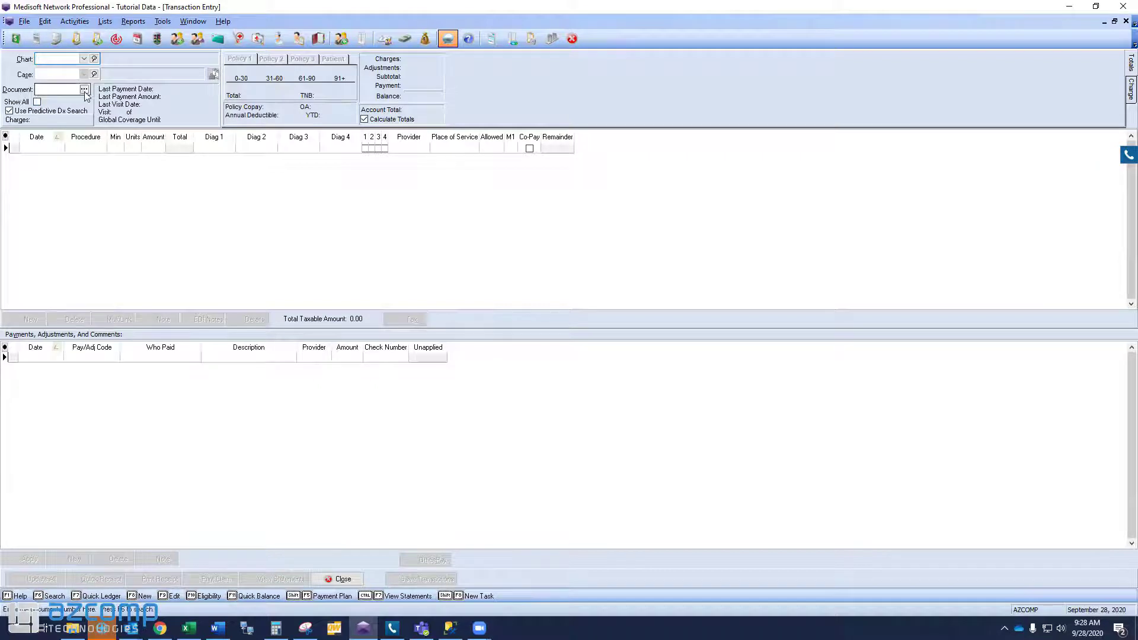
pyautogui.click(83, 59)
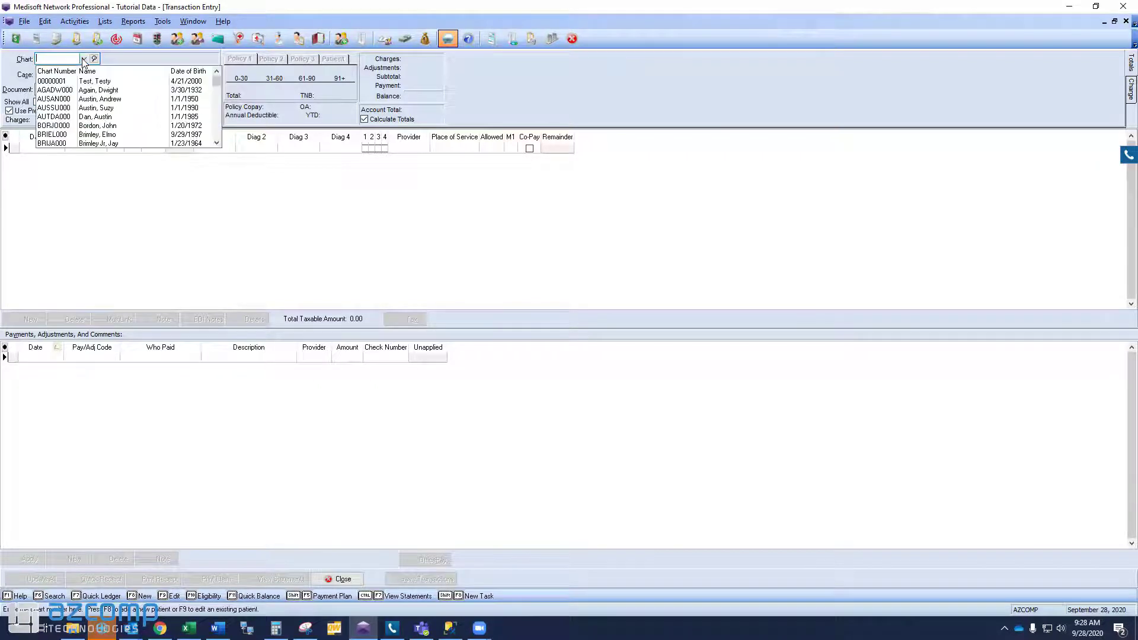
pyautogui.click(78, 91)
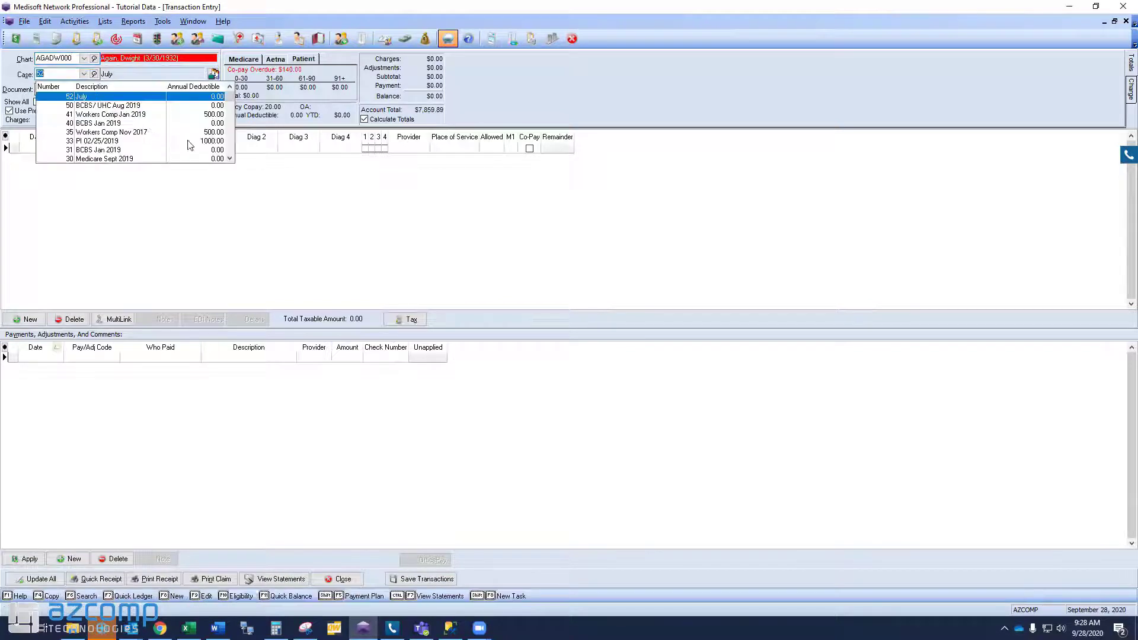
pyautogui.click(229, 159)
pyautogui.click(230, 158)
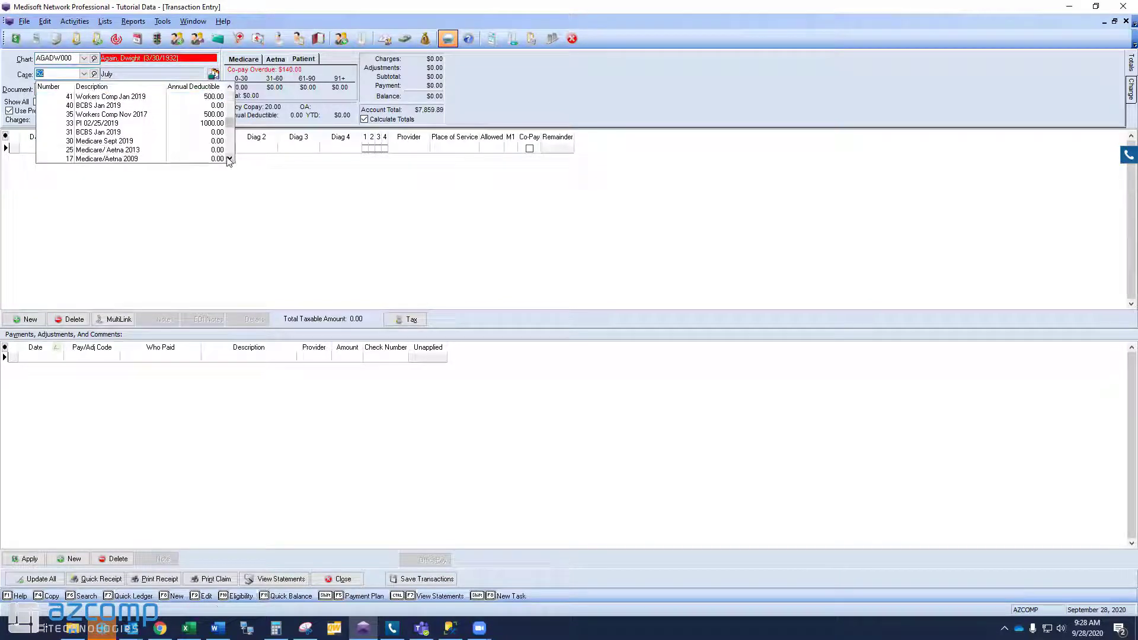
pyautogui.click(157, 158)
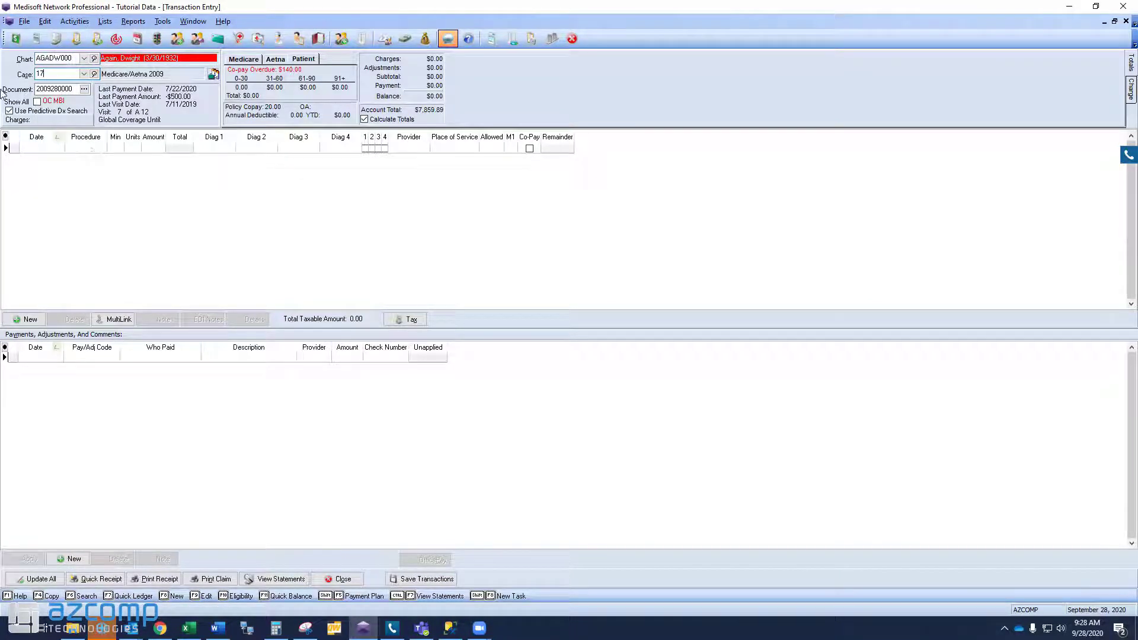
pyautogui.click(85, 90)
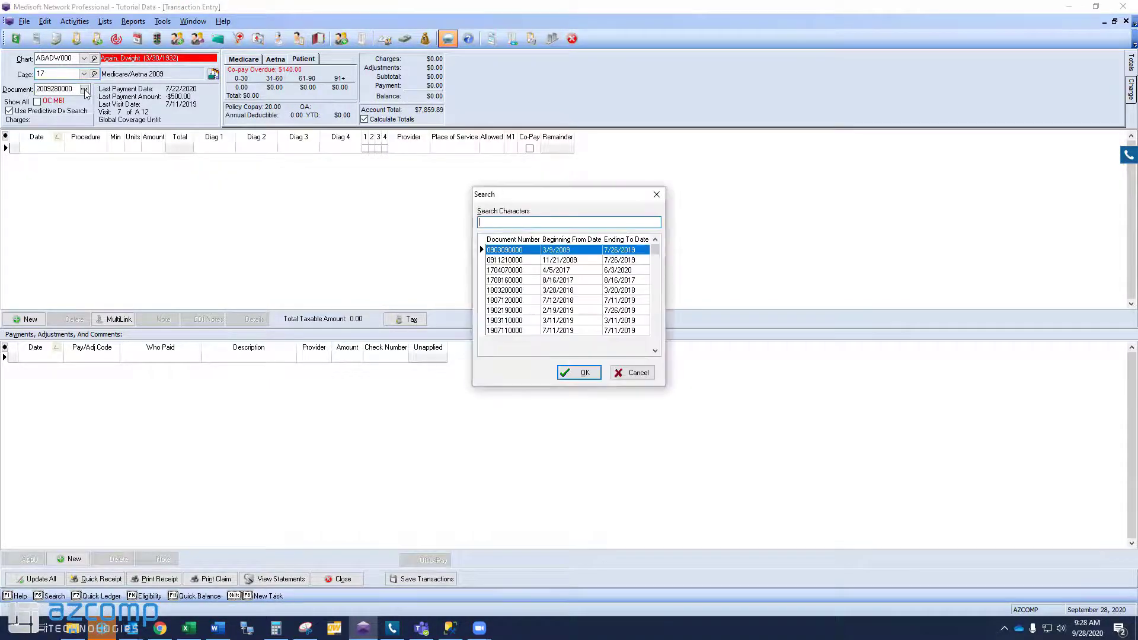
pyautogui.click(523, 309)
pyautogui.click(583, 375)
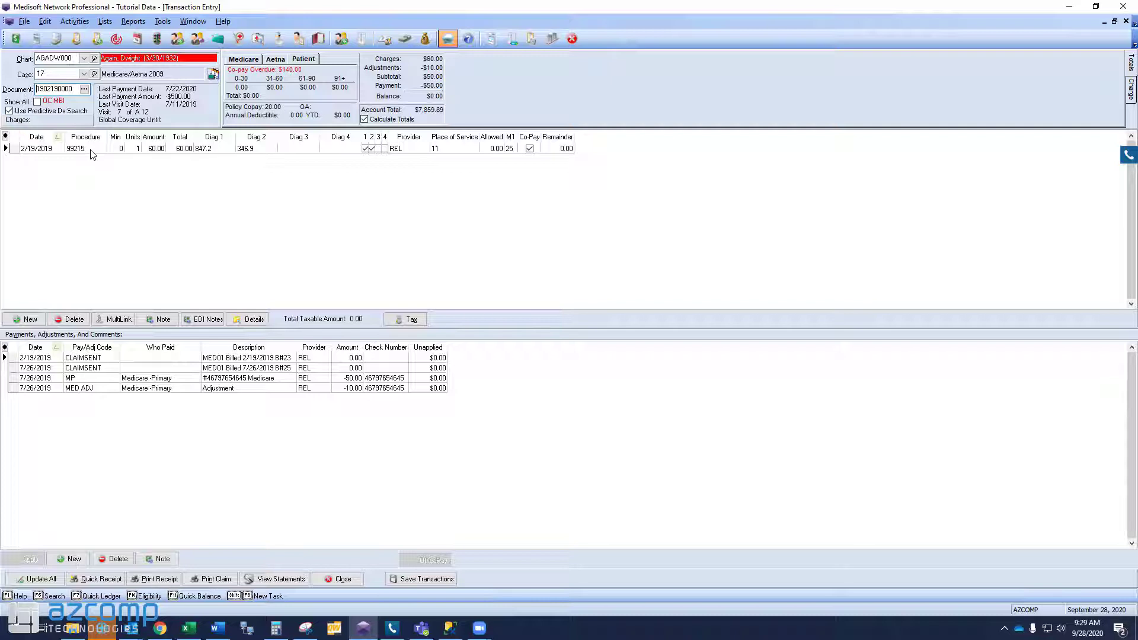
pyautogui.click(84, 89)
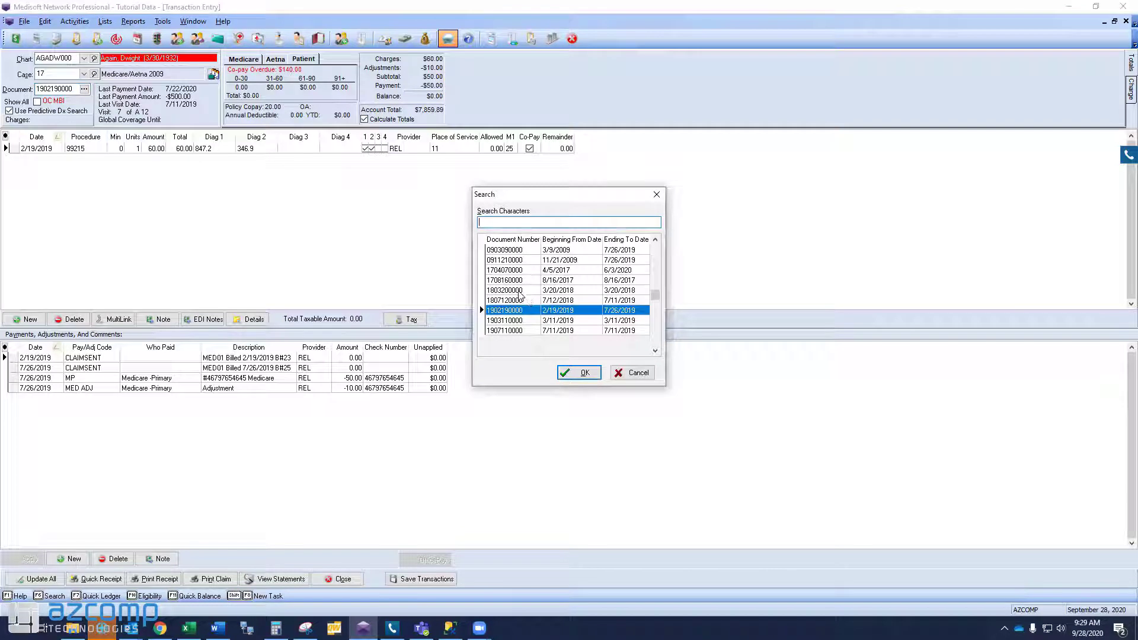
pyautogui.click(517, 280)
pyautogui.click(584, 373)
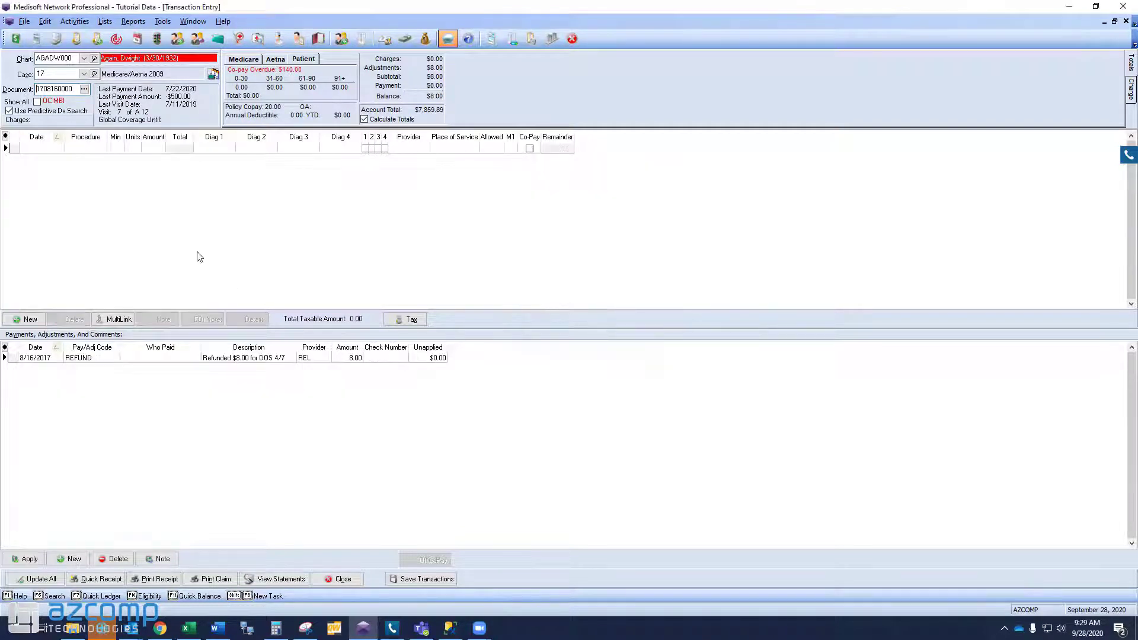
pyautogui.click(84, 89)
pyautogui.click(504, 270)
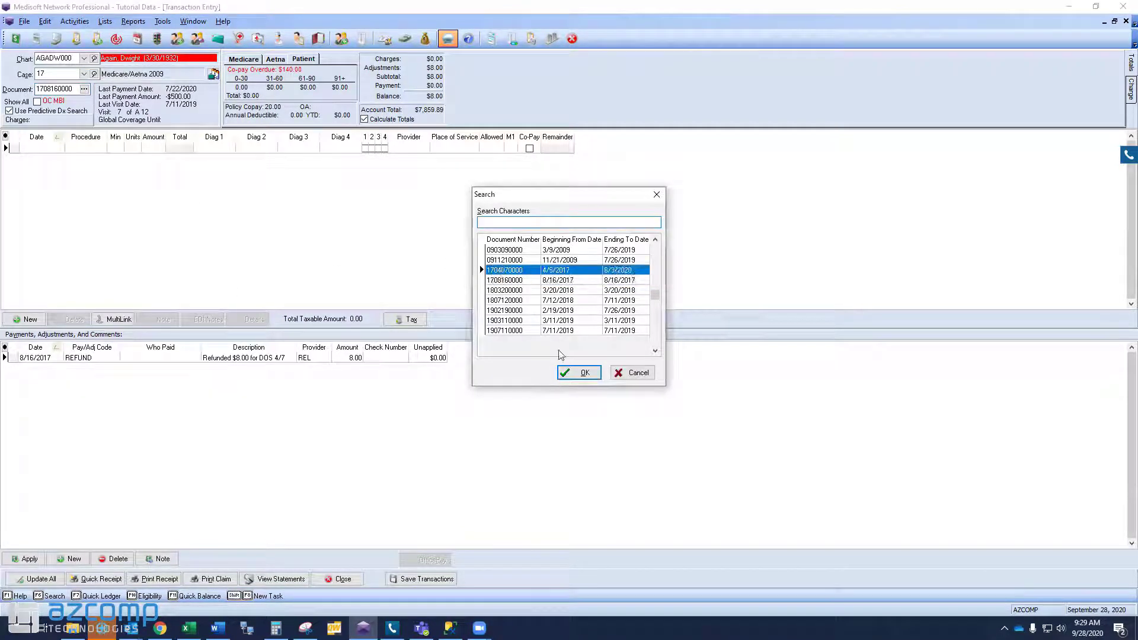
pyautogui.click(584, 373)
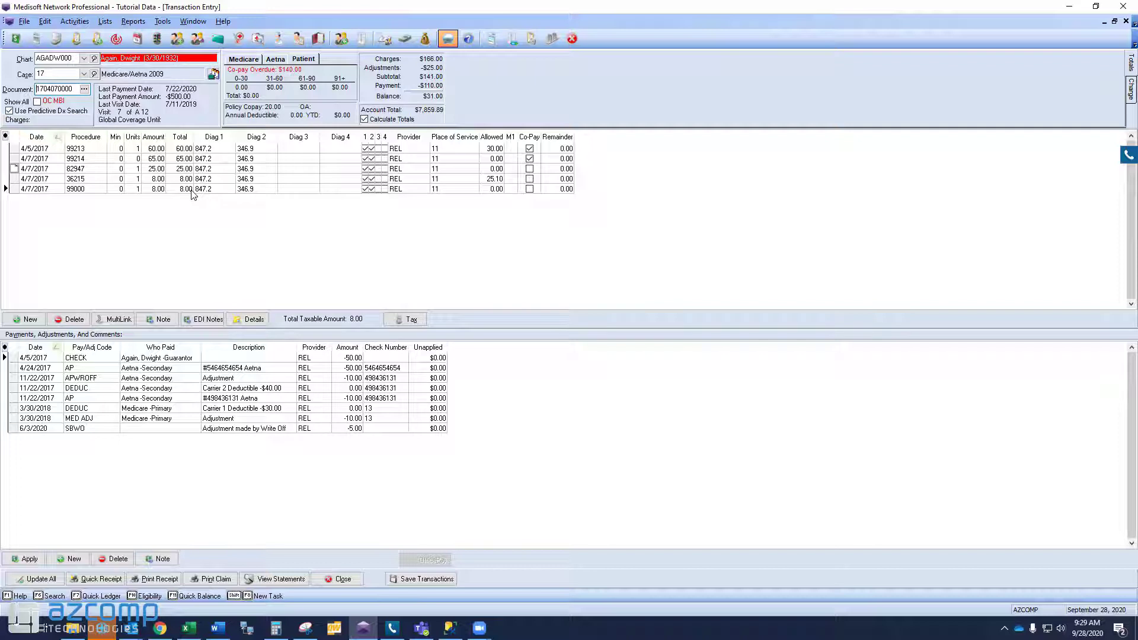
pyautogui.click(84, 89)
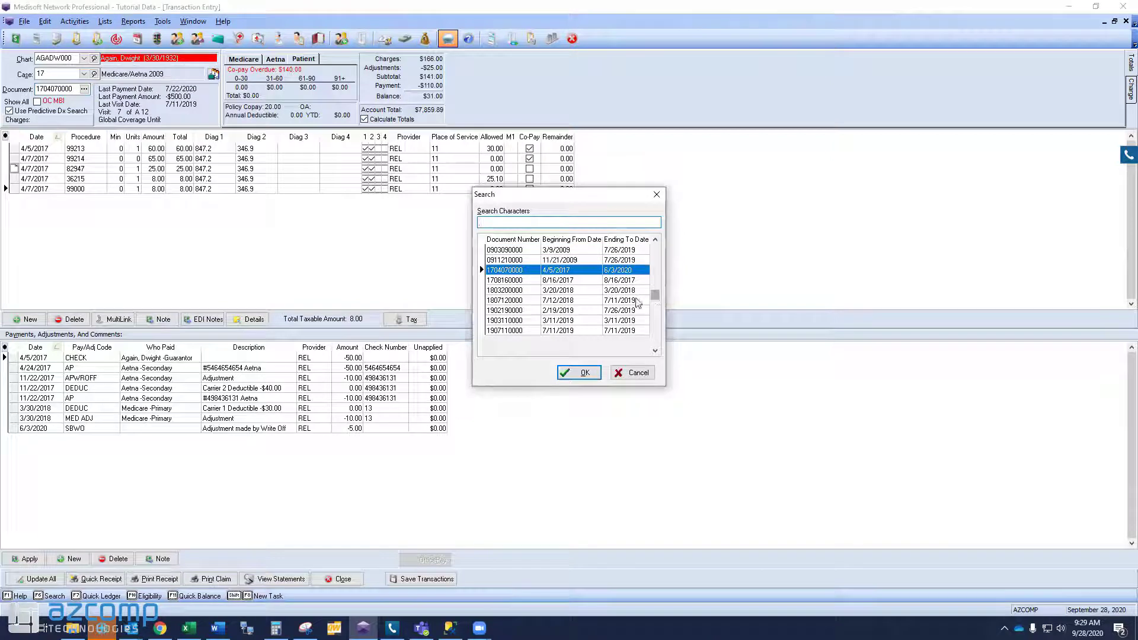
pyautogui.click(515, 310)
pyautogui.click(582, 372)
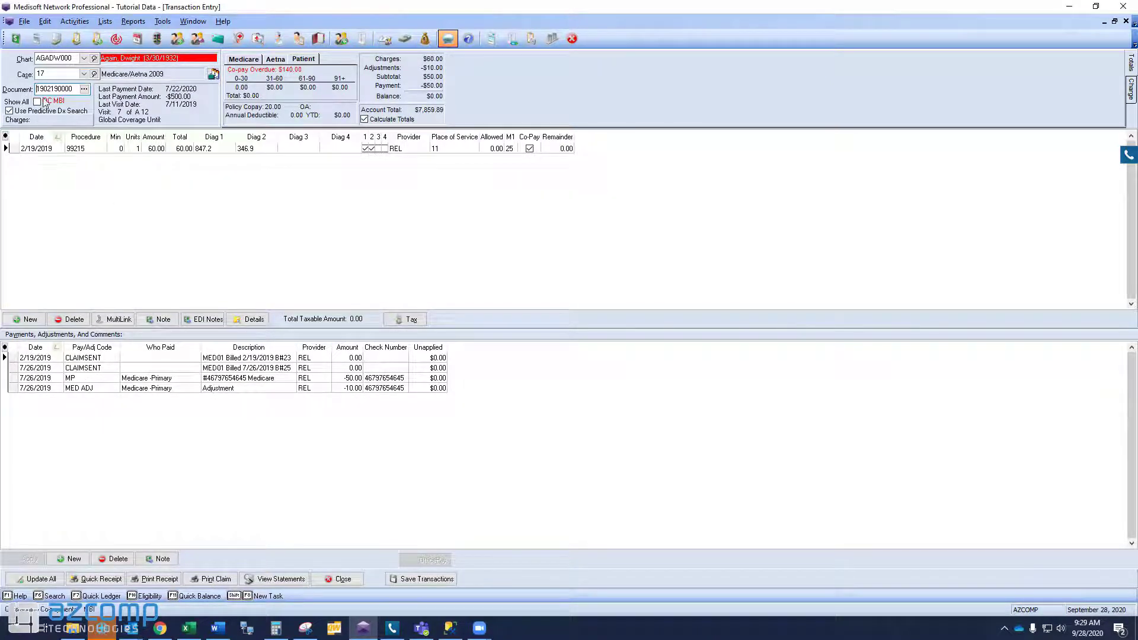
# - Highlight the date digits and trailing digits of the document number to examine its format, and close Transaction Entry
pyautogui.moveTo(44, 90); pyautogui.dragTo(36, 90)
pyautogui.moveTo(57, 89); pyautogui.dragTo(51, 89)
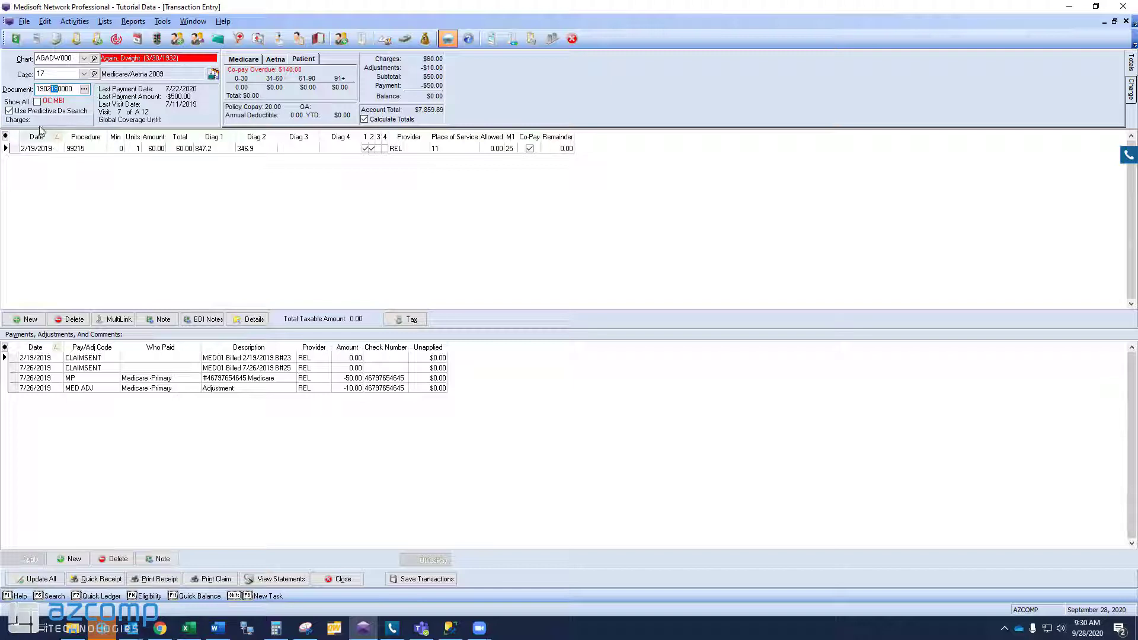
pyautogui.moveTo(43, 89)
pyautogui.mouseDown()
pyautogui.moveTo(20, 87)
pyautogui.moveTo(65, 89)
pyautogui.mouseUp()
pyautogui.click(53, 89)
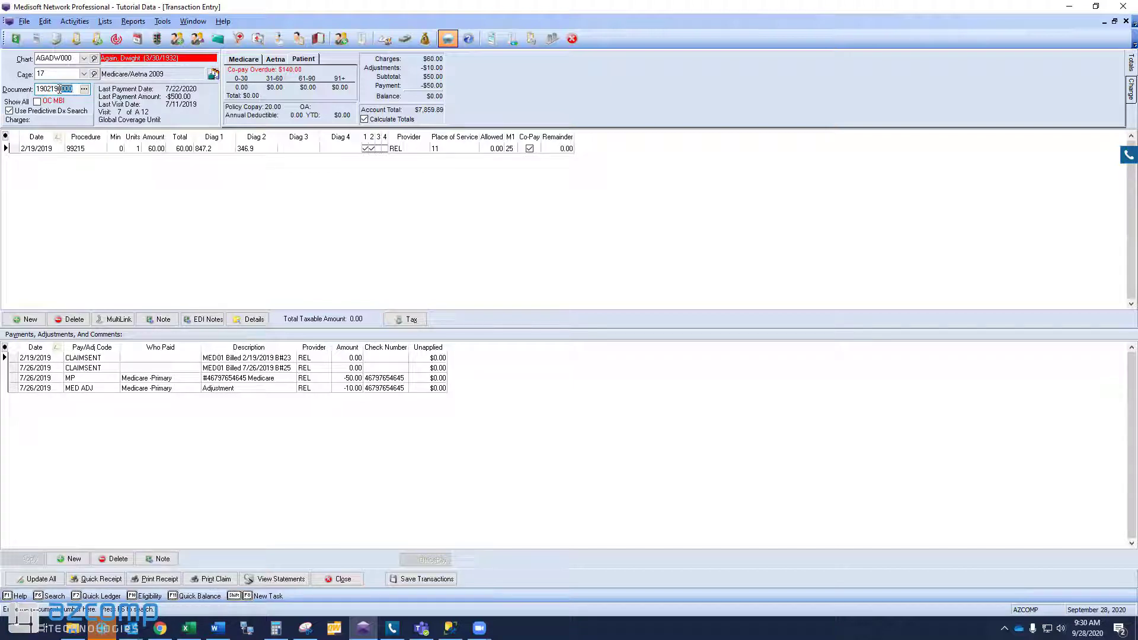
pyautogui.click(82, 201)
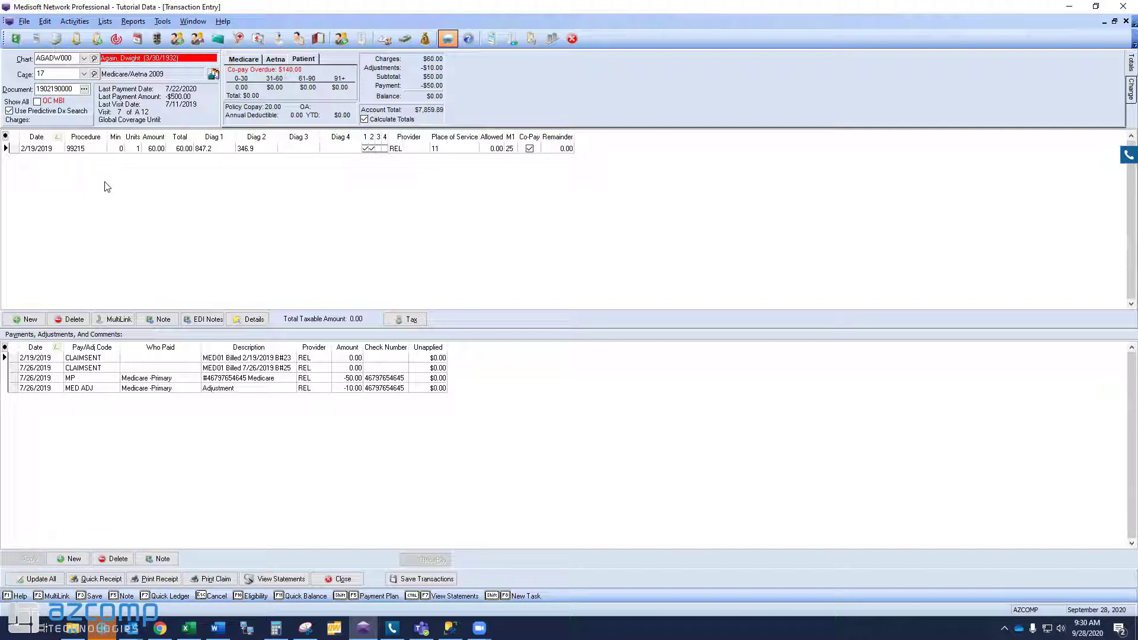
pyautogui.click(341, 579)
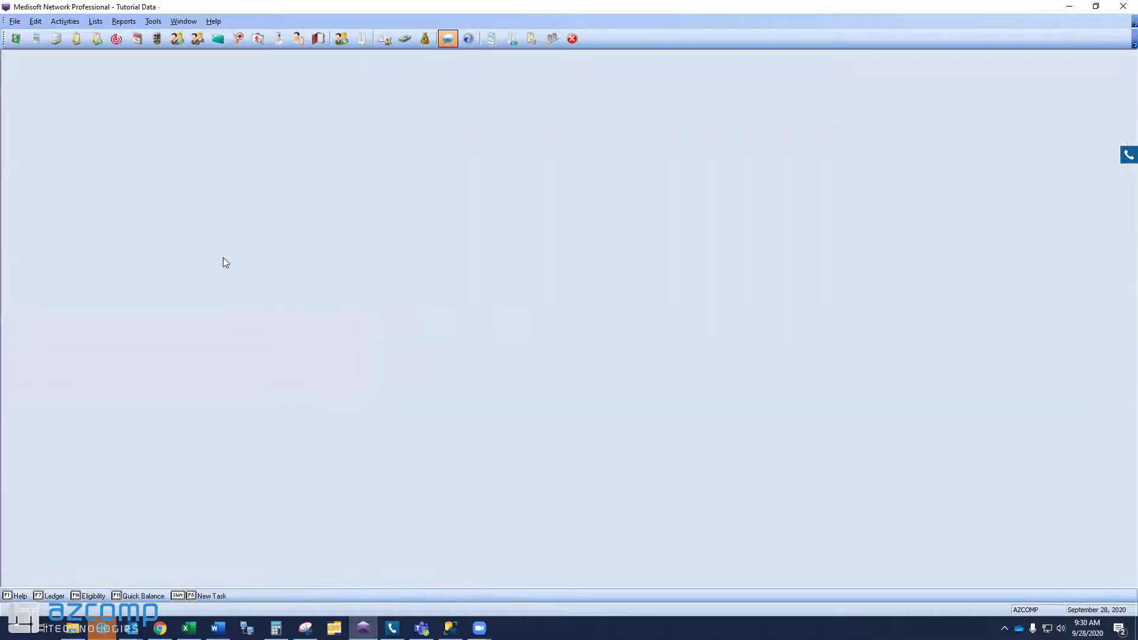